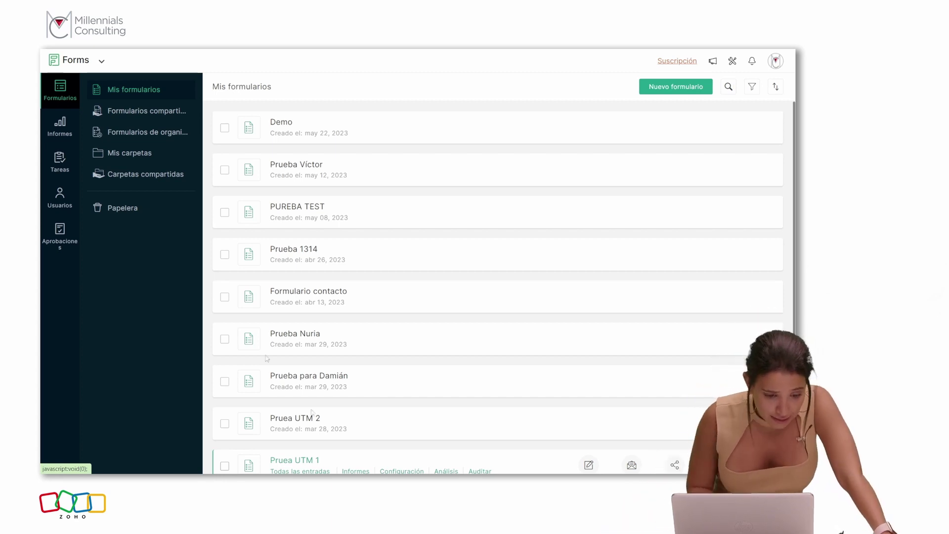
# Examine the shared forms, organization forms with their user filter, own folders, own forms and the trash
pyautogui.click(159, 122)
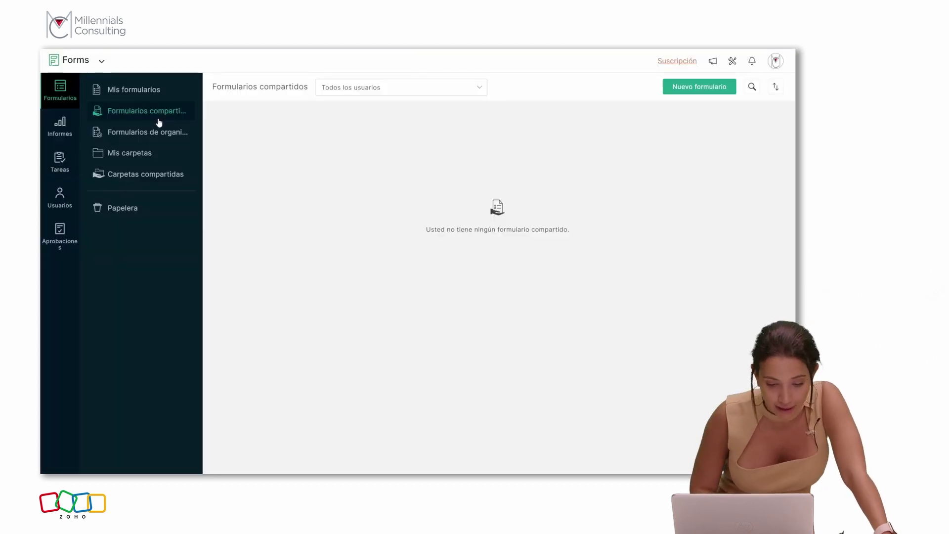
pyautogui.click(136, 140)
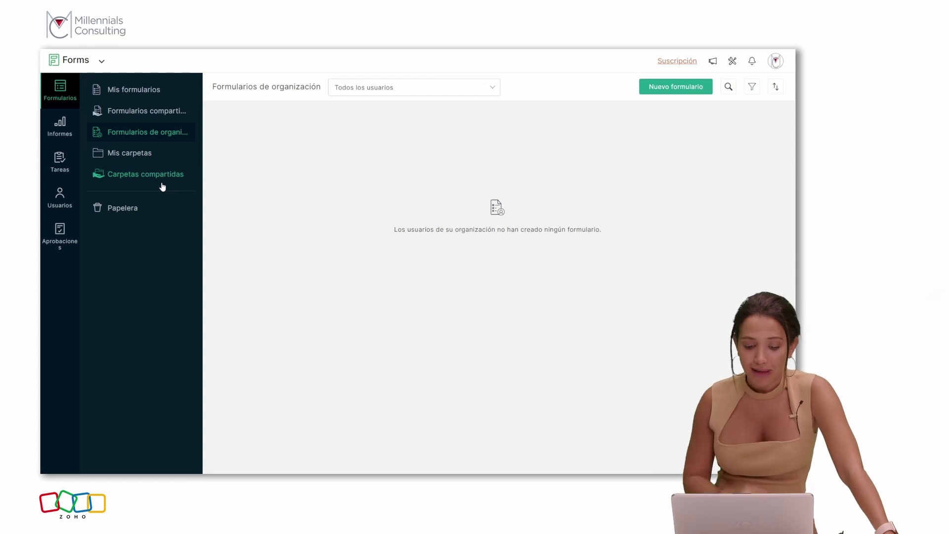
pyautogui.click(359, 92)
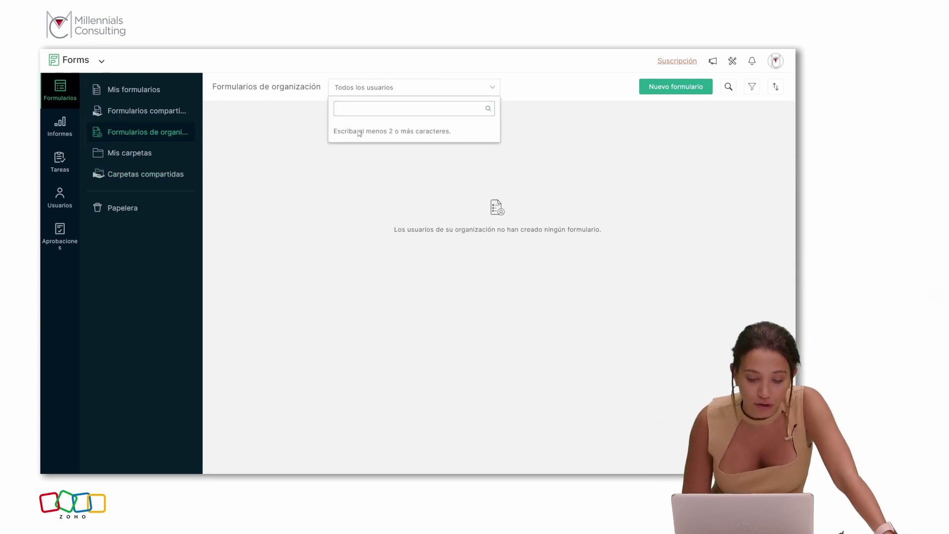
pyautogui.click(155, 156)
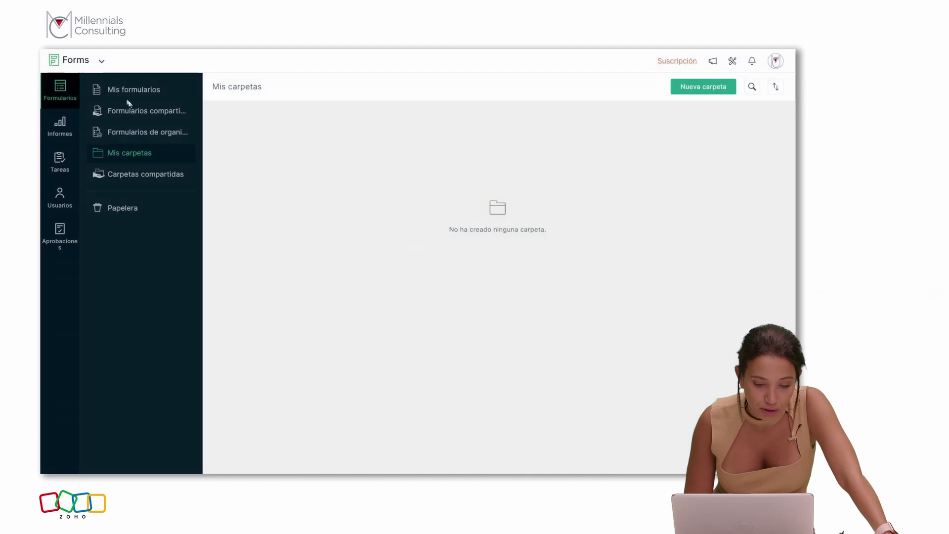
pyautogui.click(62, 92)
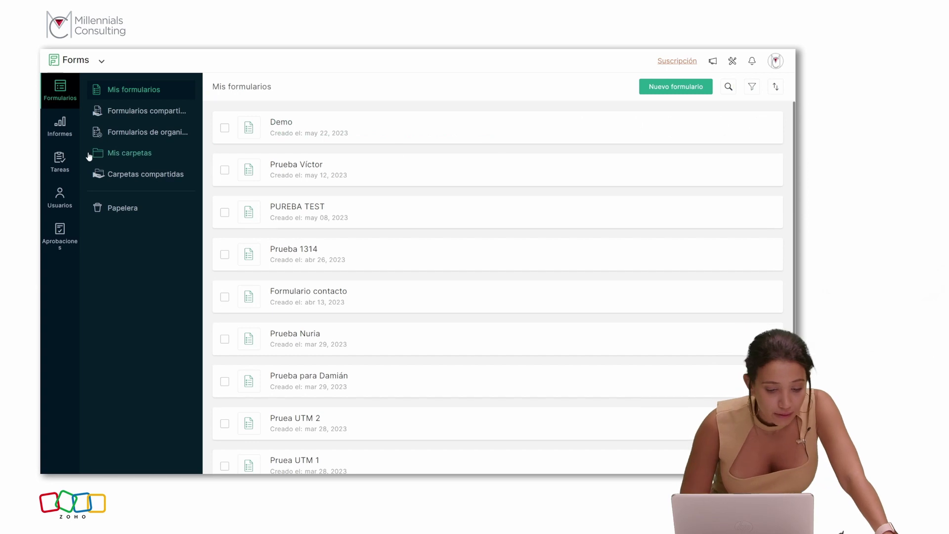
pyautogui.click(118, 209)
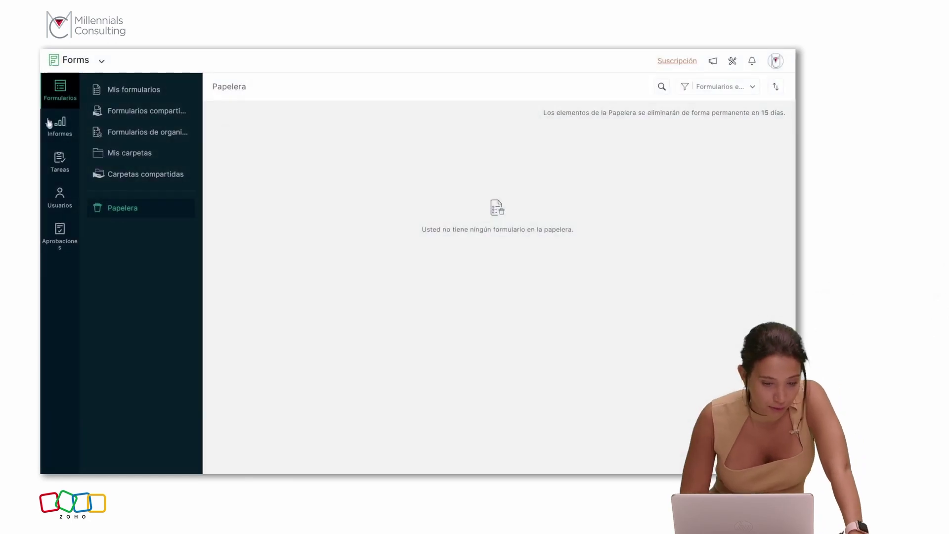
# Open the Prueba Scor report from the reports section and display its general configuration
pyautogui.click(51, 124)
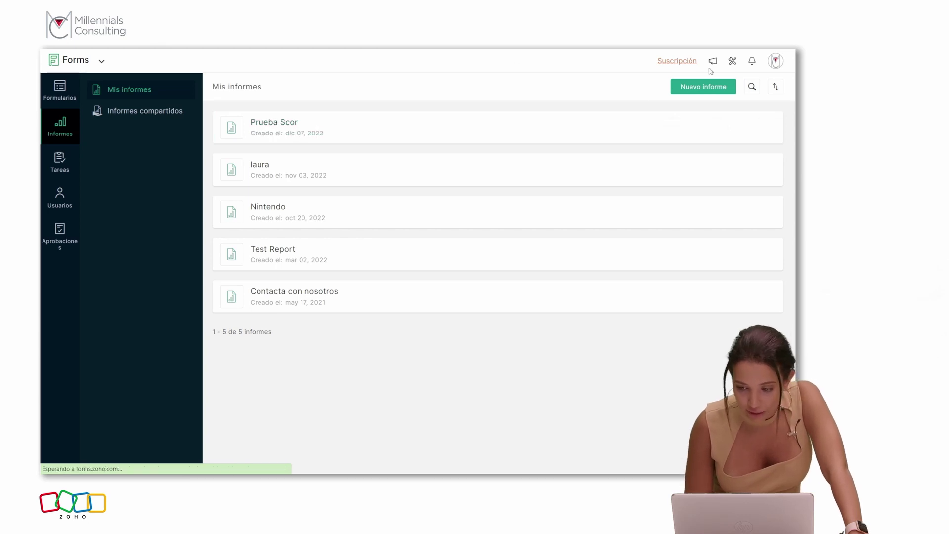
pyautogui.click(687, 88)
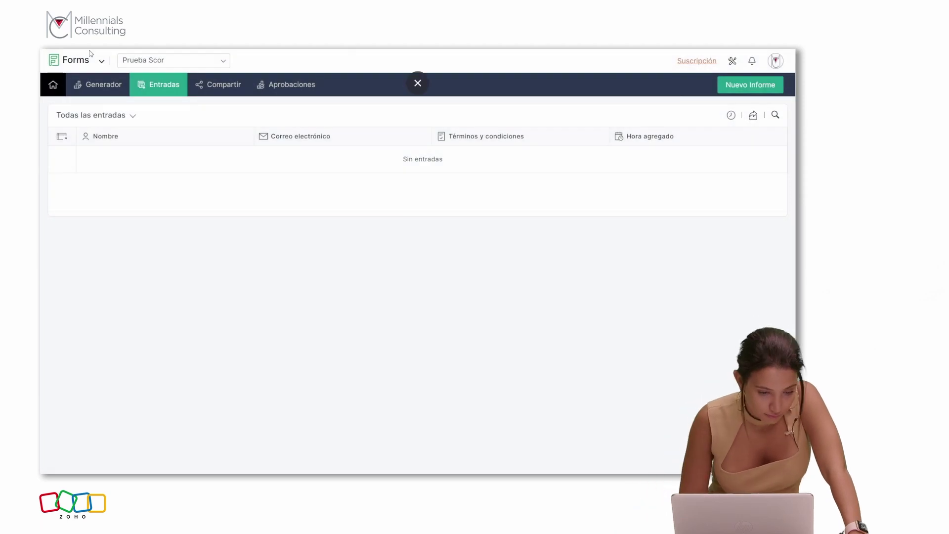
pyautogui.click(101, 85)
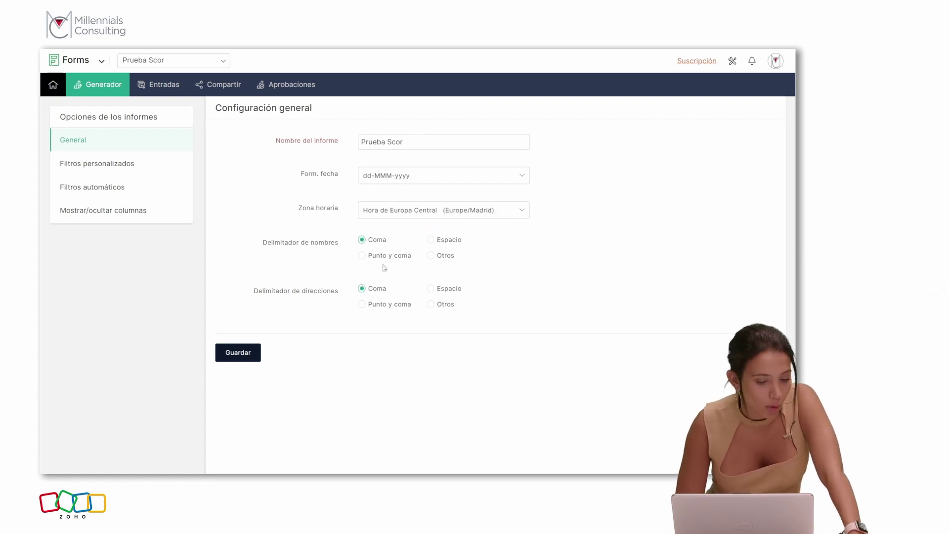
# Try a second condition in the report's custom filters, review its available fields, and save the filters without it
pyautogui.click(118, 174)
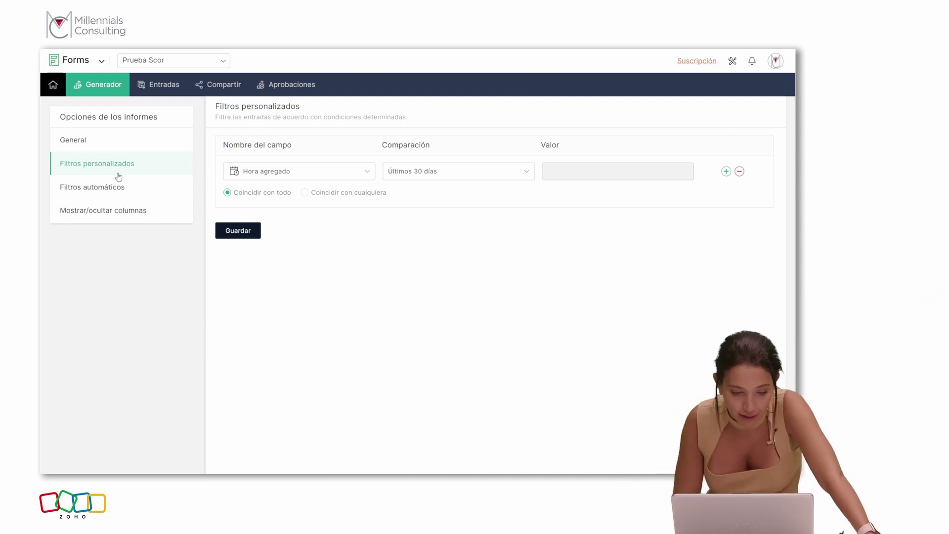
pyautogui.click(726, 172)
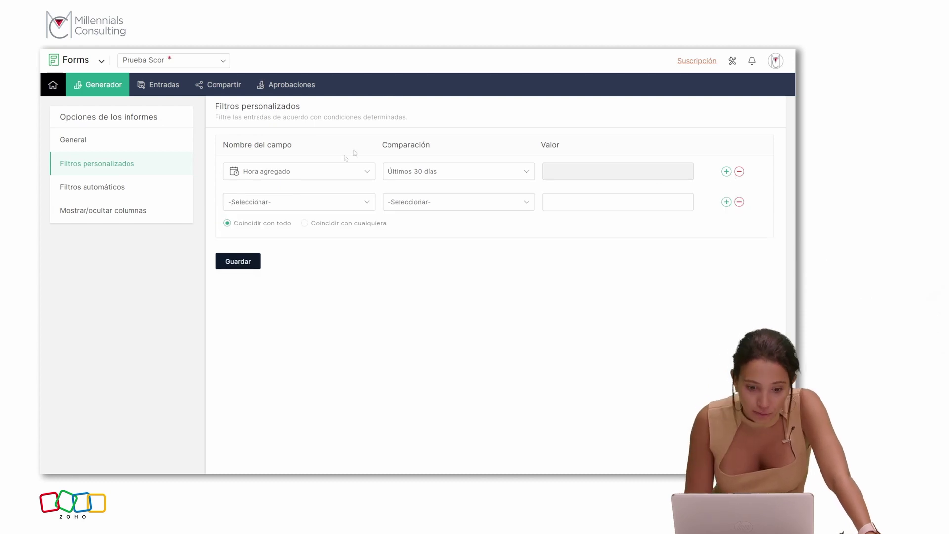
pyautogui.click(296, 201)
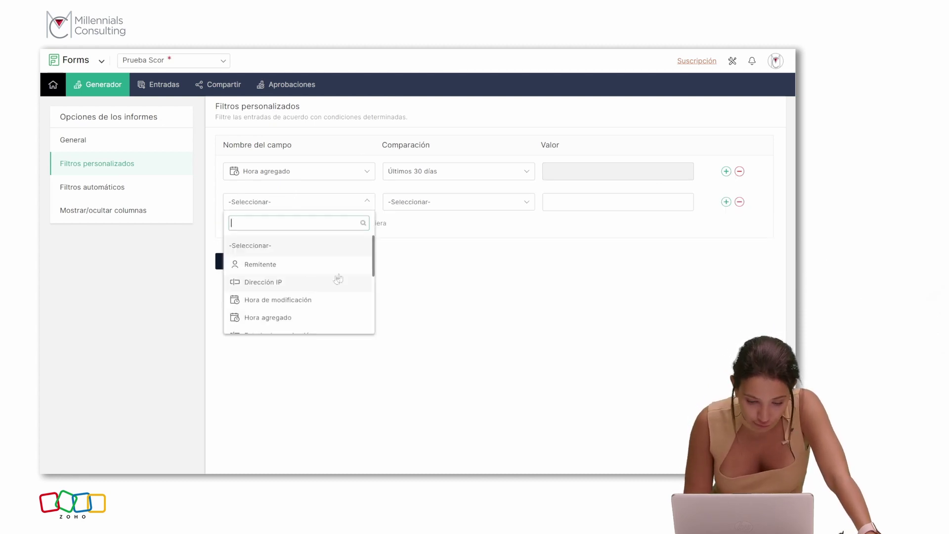
pyautogui.scroll(-1, 374, 292)
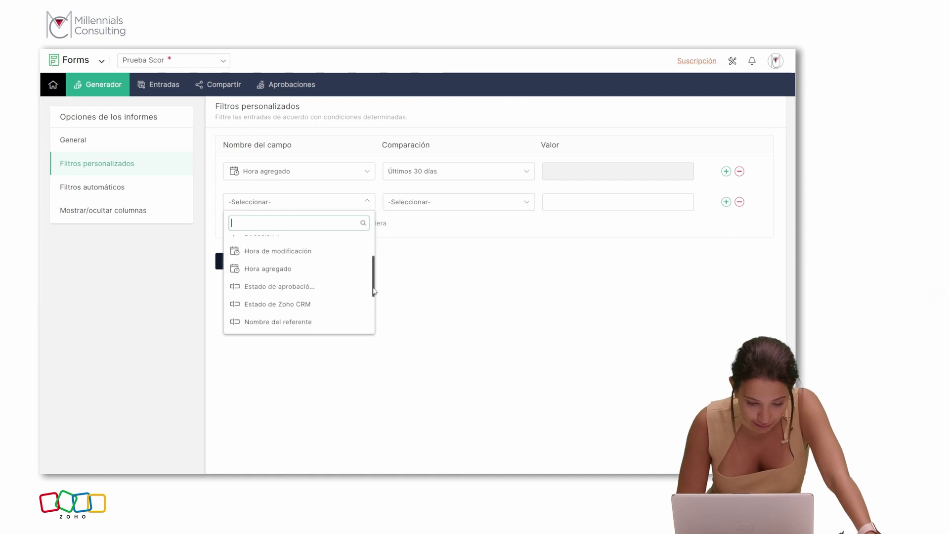
pyautogui.moveTo(374, 291); pyautogui.dragTo(369, 221)
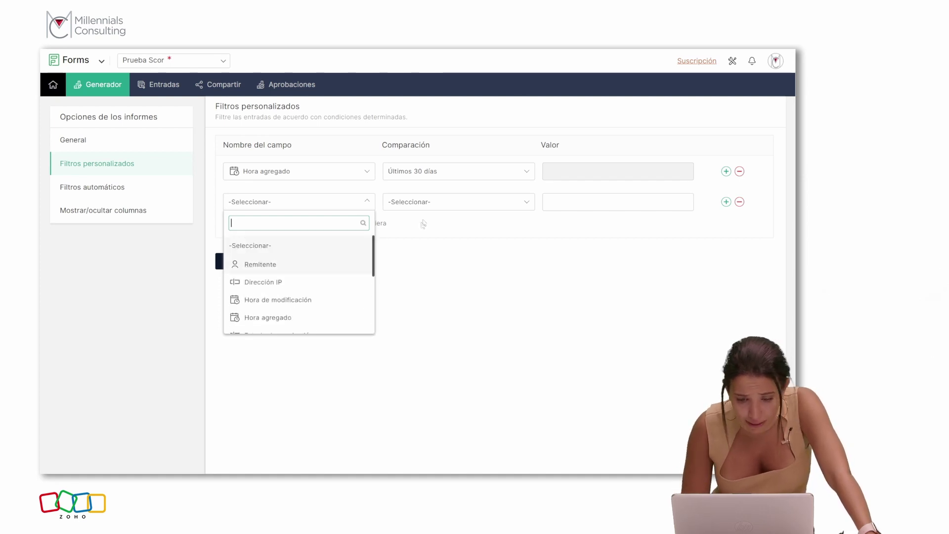
pyautogui.click(426, 222)
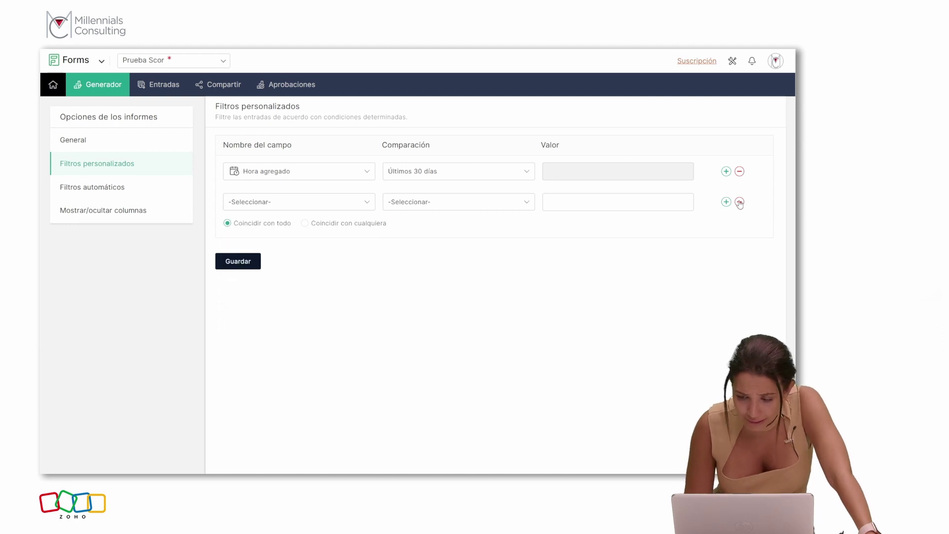
pyautogui.click(739, 202)
pyautogui.click(217, 233)
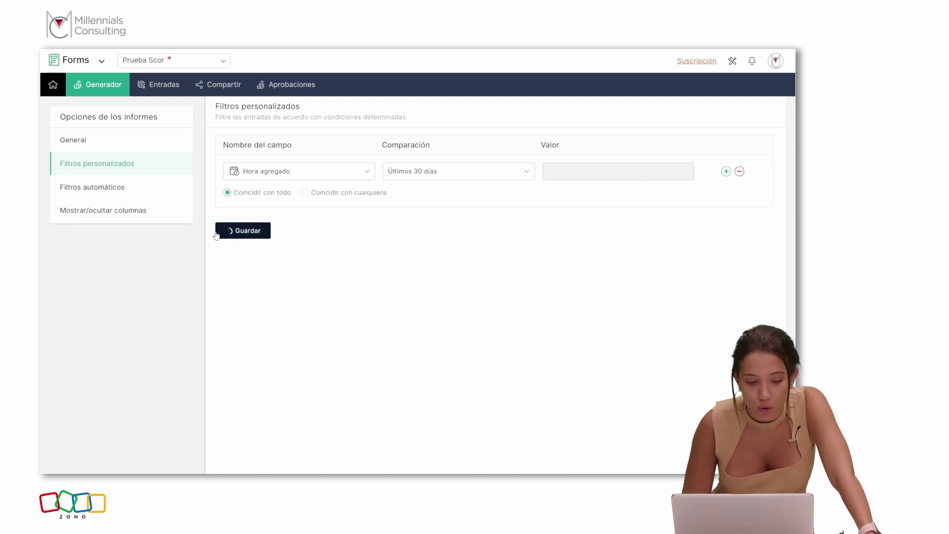
# Check the report's automatic filters and return to its general configuration
pyautogui.click(123, 192)
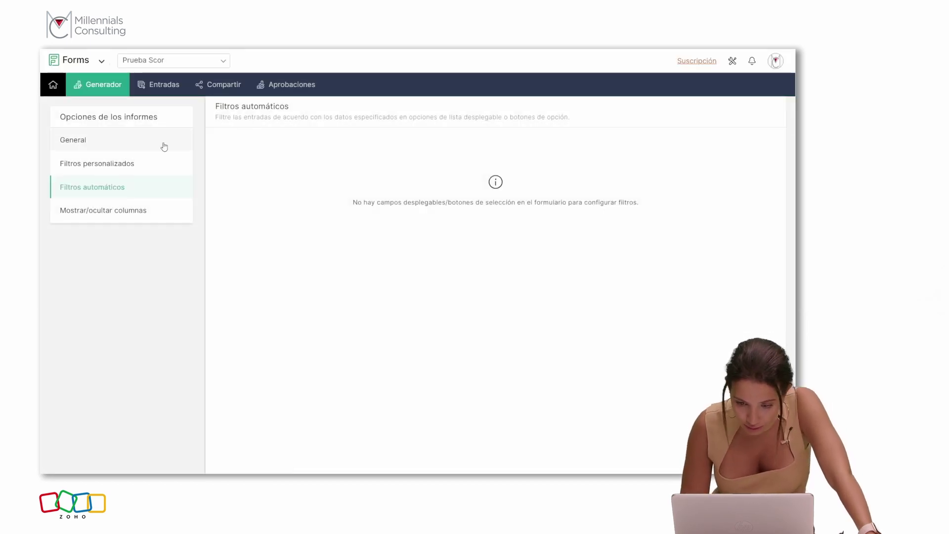
pyautogui.click(102, 141)
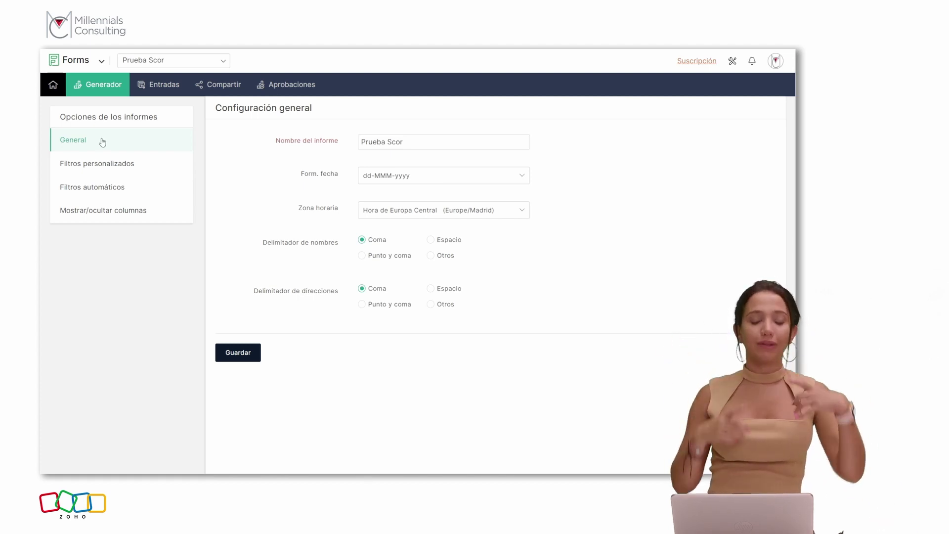
# Show the Estado de Zoho CRM, Nombre del referente and Propietario de la tarea columns in the report and save
pyautogui.click(90, 211)
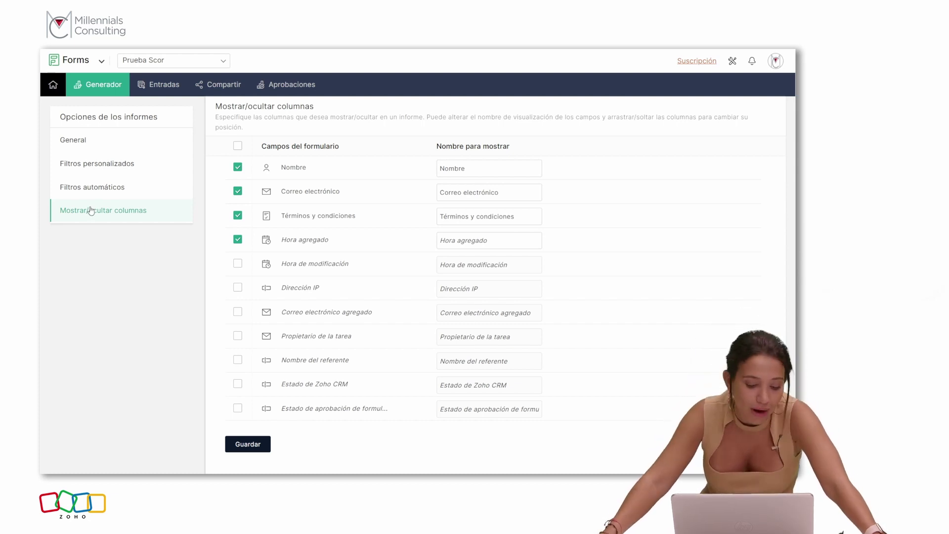
pyautogui.click(237, 383)
pyautogui.click(238, 360)
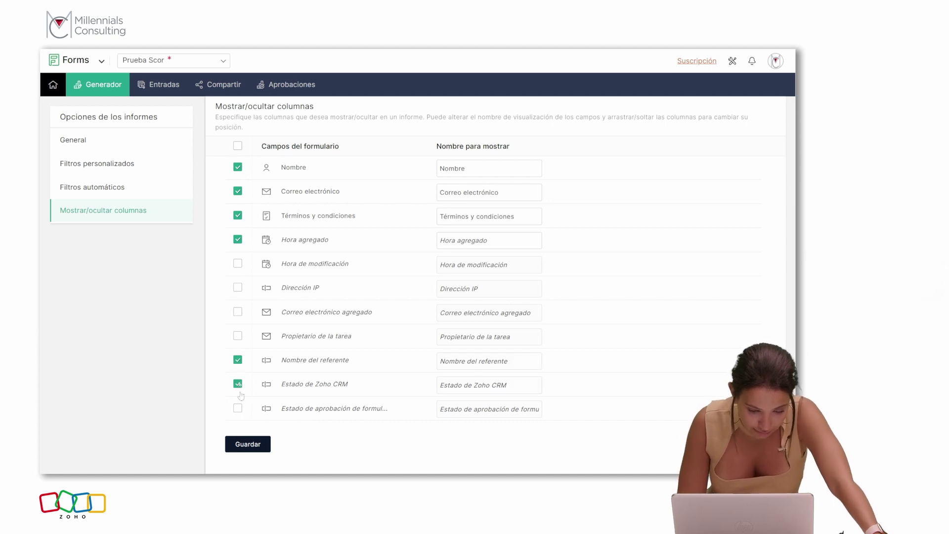
pyautogui.click(242, 337)
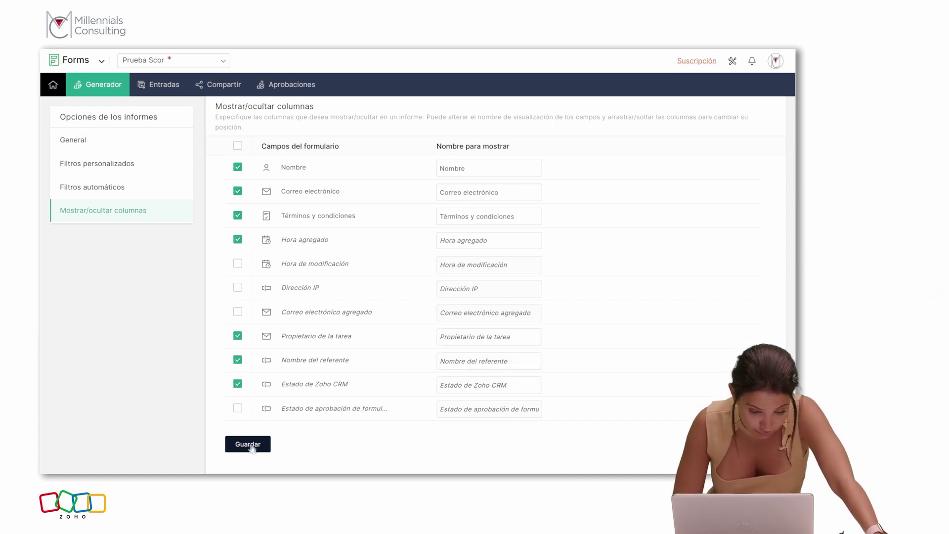
pyautogui.click(251, 445)
# Leave the report, examine the tasks, users and approvals sections, and return to the list of own forms
pyautogui.moveTo(98, 85)
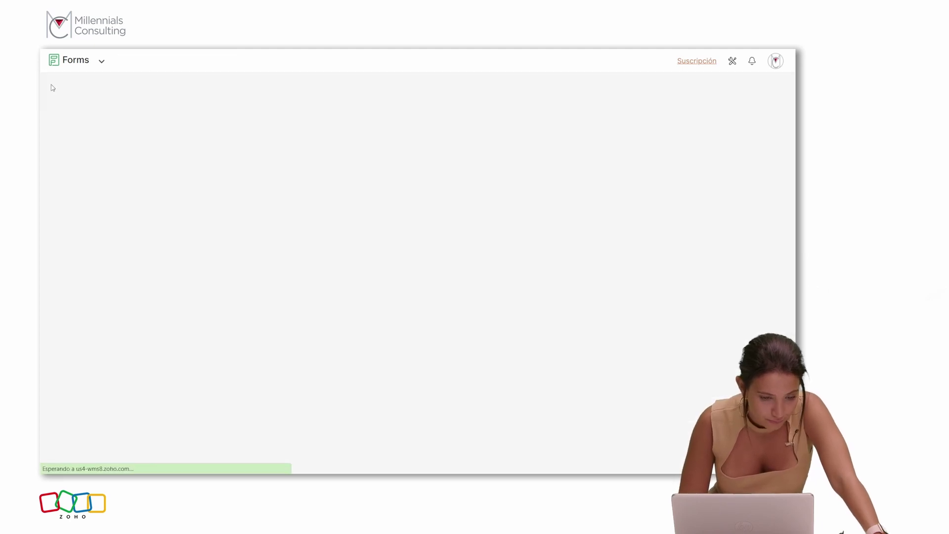
pyautogui.click(69, 110)
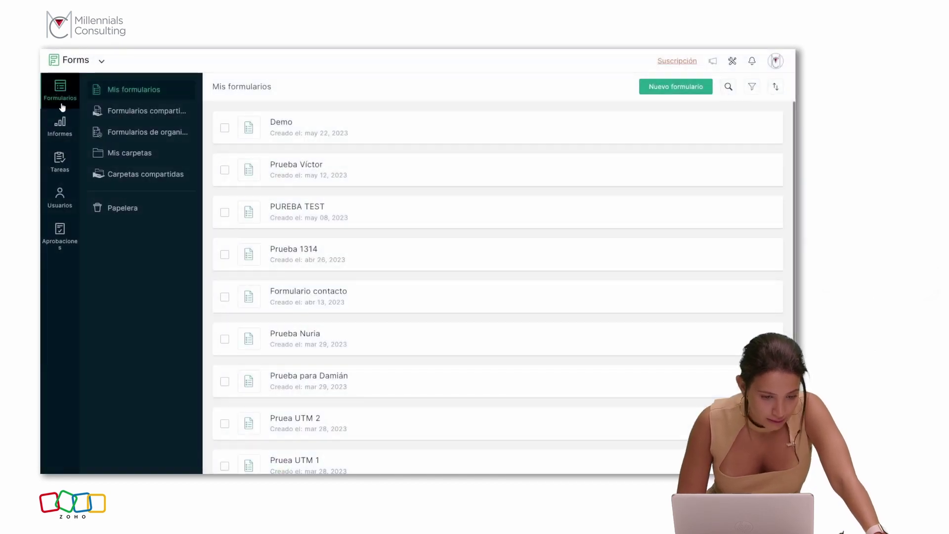
pyautogui.click(59, 165)
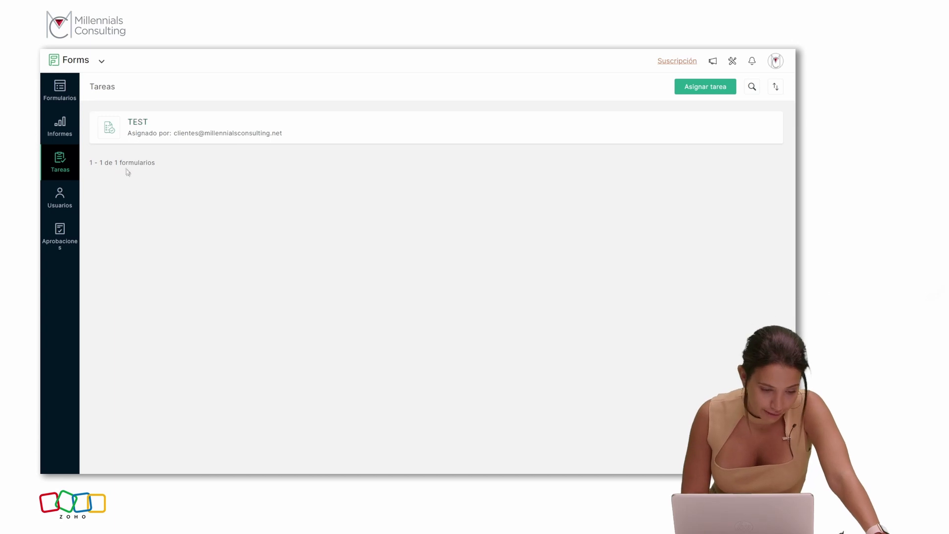
pyautogui.click(57, 207)
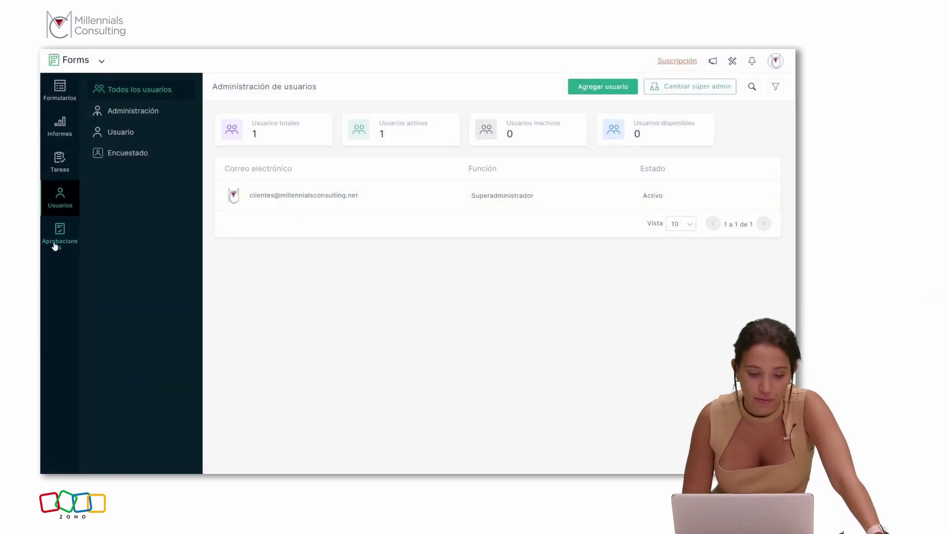
pyautogui.click(55, 245)
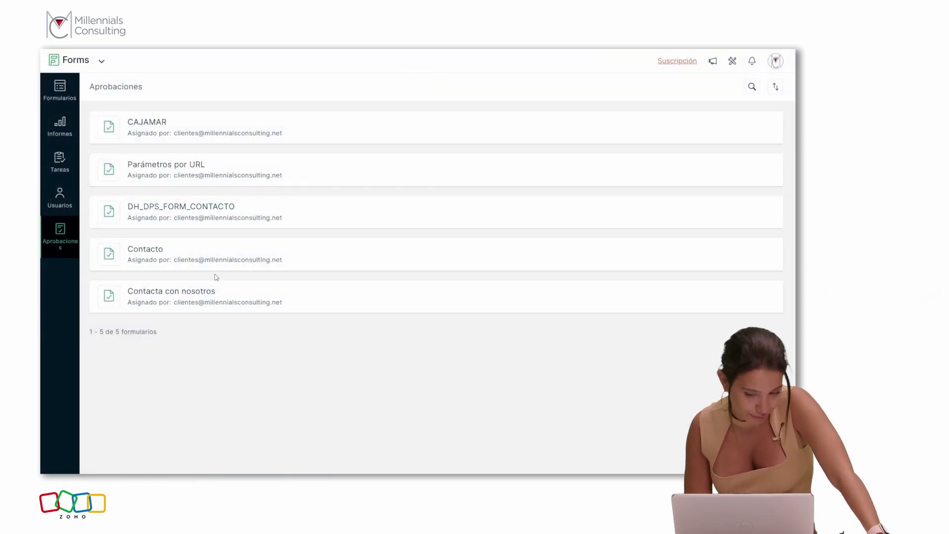
pyautogui.click(55, 93)
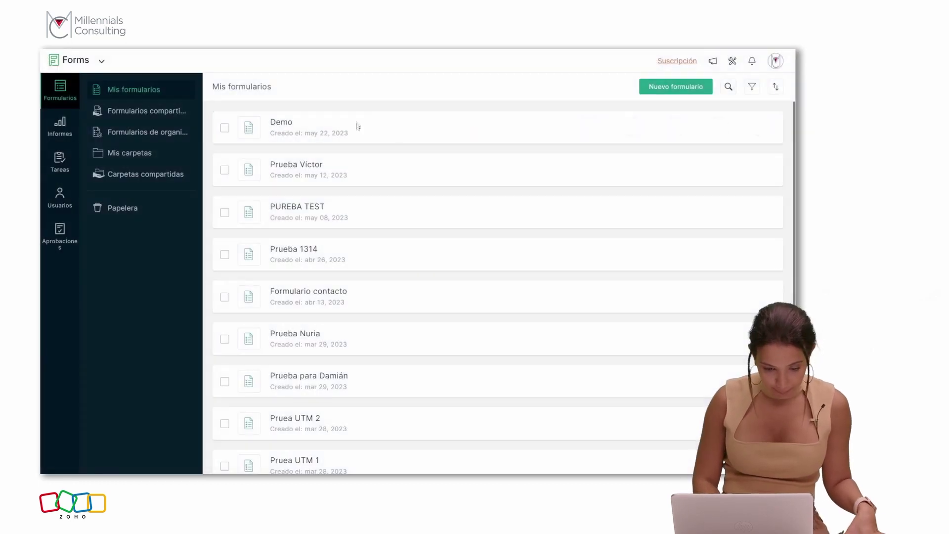
pyautogui.moveTo(350, 130)
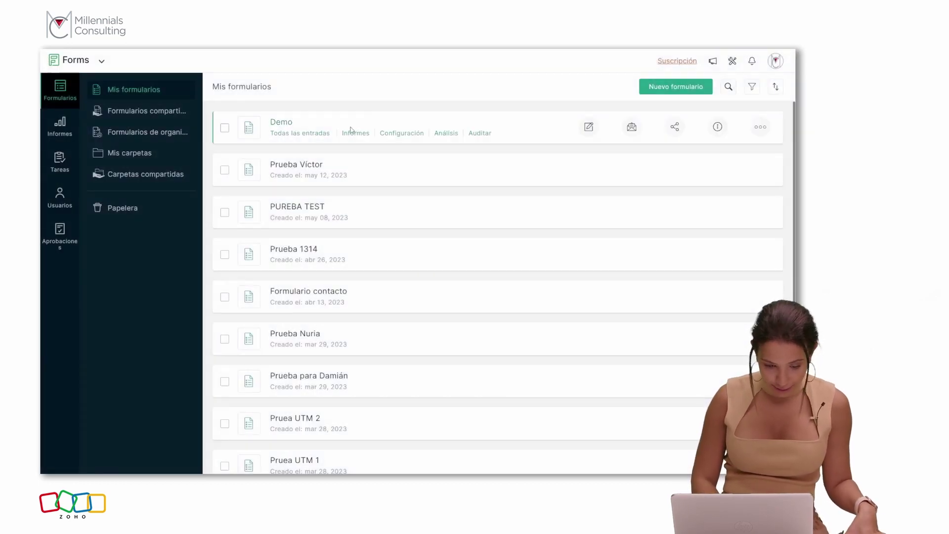
# Start a new blank form and choose the Card form type
pyautogui.click(660, 88)
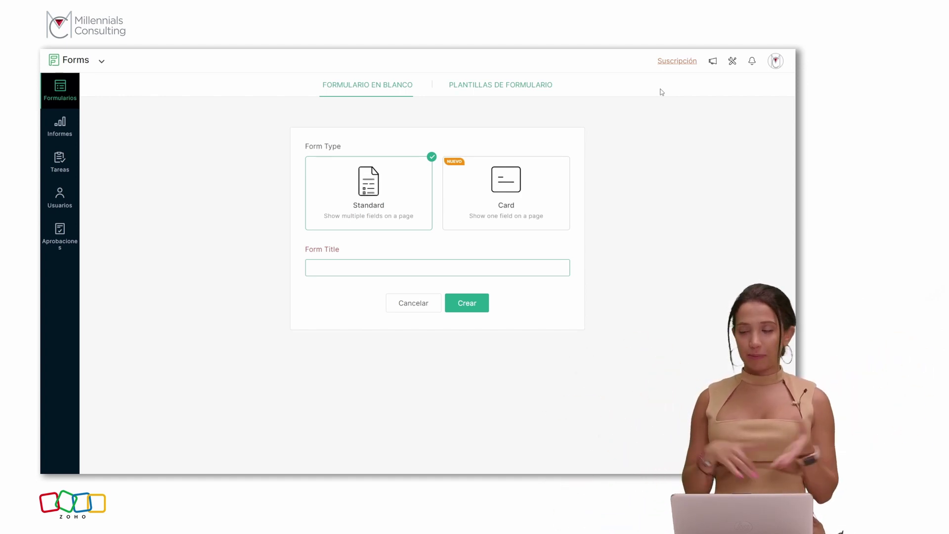
pyautogui.click(562, 187)
pyautogui.click(542, 192)
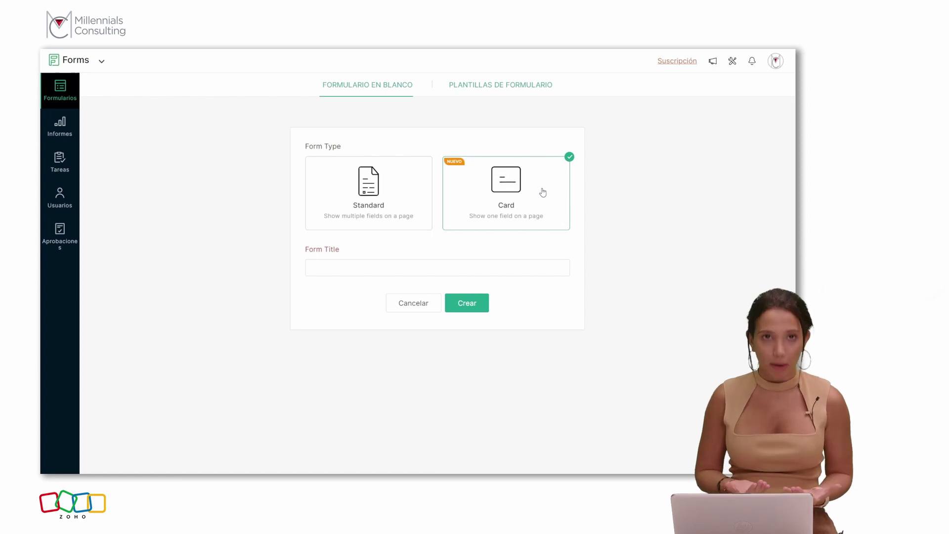
# Browse the form templates by category and close the template gallery without using one
pyautogui.click(497, 84)
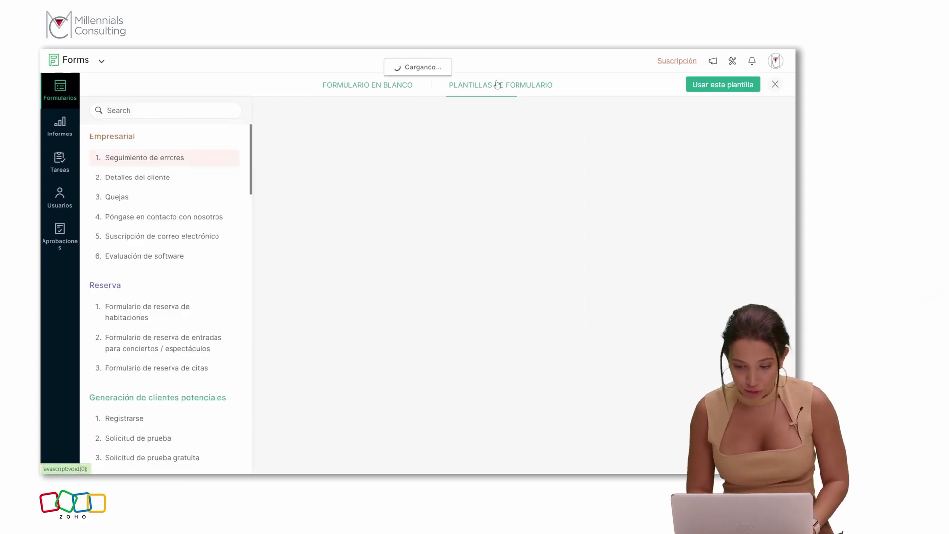
pyautogui.moveTo(253, 155); pyautogui.dragTo(271, 212)
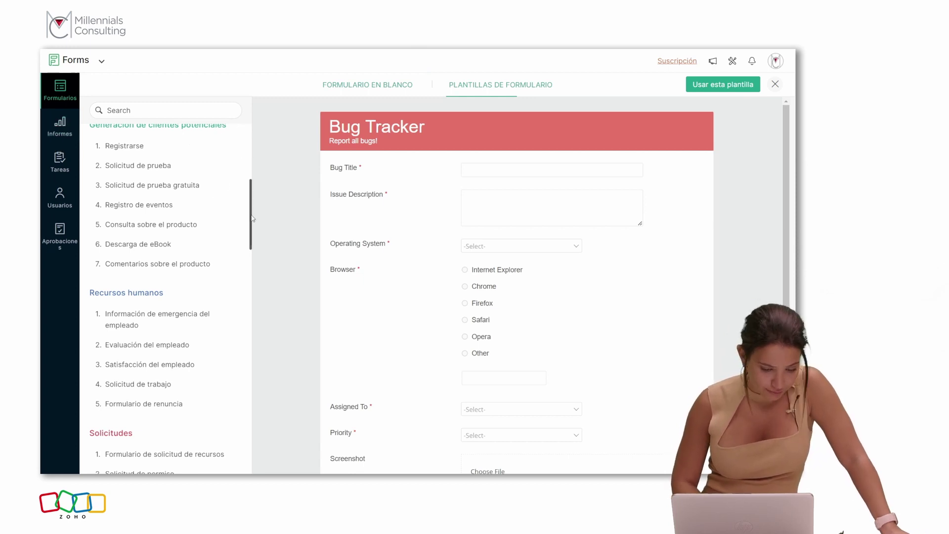
pyautogui.scroll(-6, 244, 276)
pyautogui.scroll(-2, 234, 296)
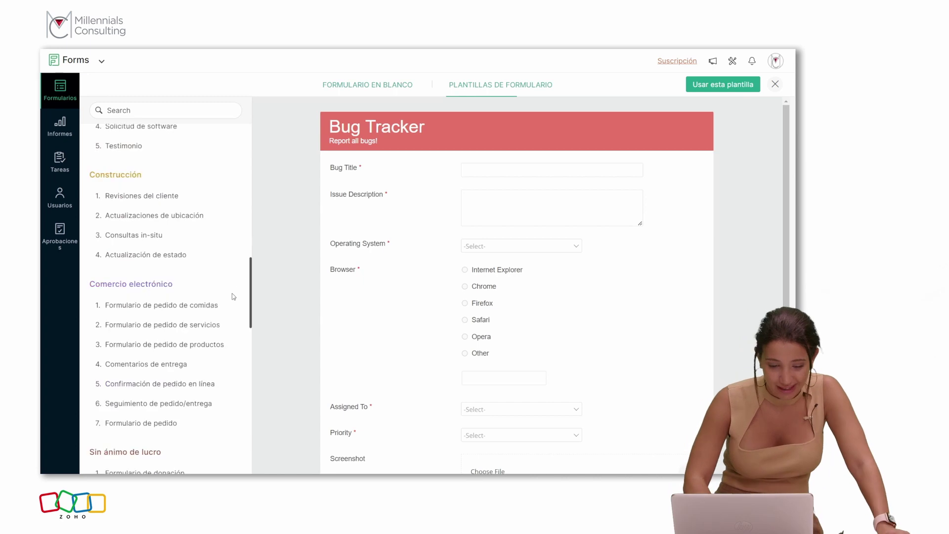
pyautogui.scroll(7, 246, 226)
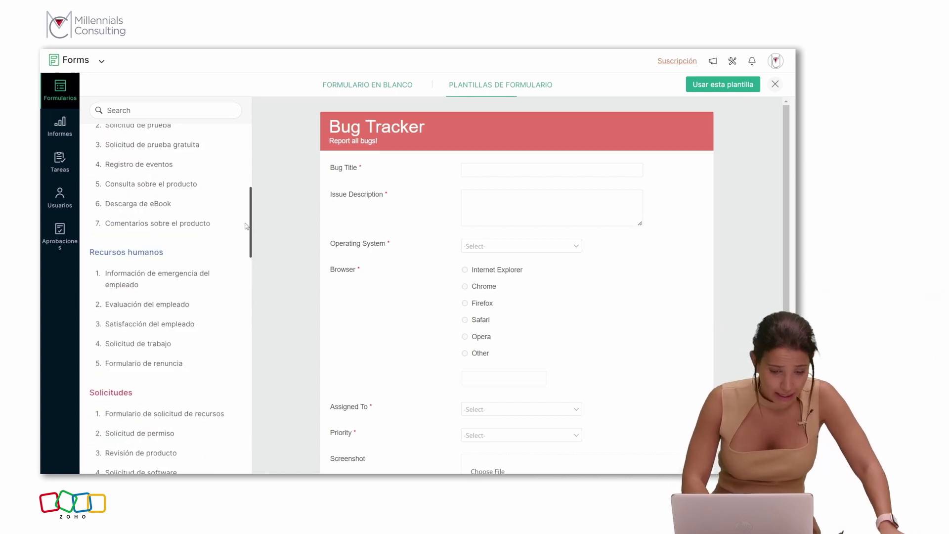
pyautogui.scroll(2, 246, 227)
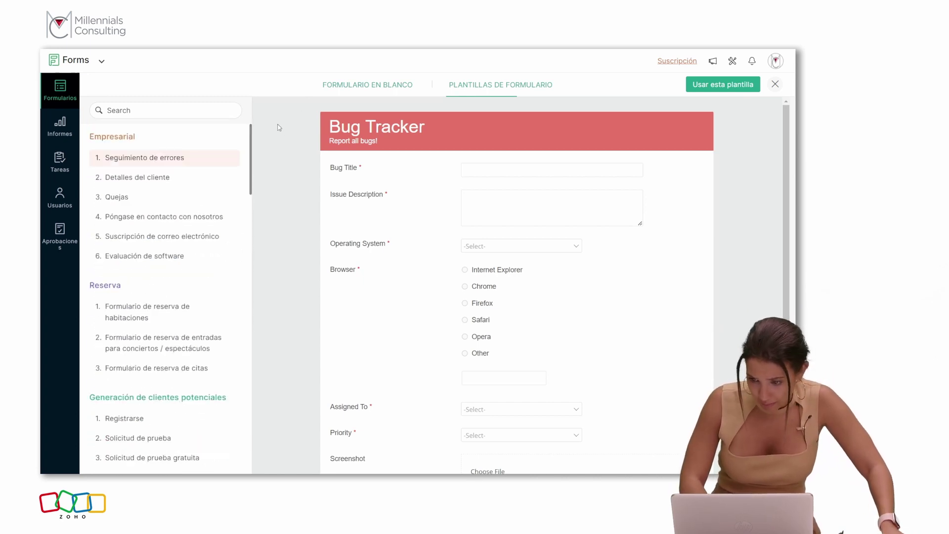
pyautogui.click(774, 85)
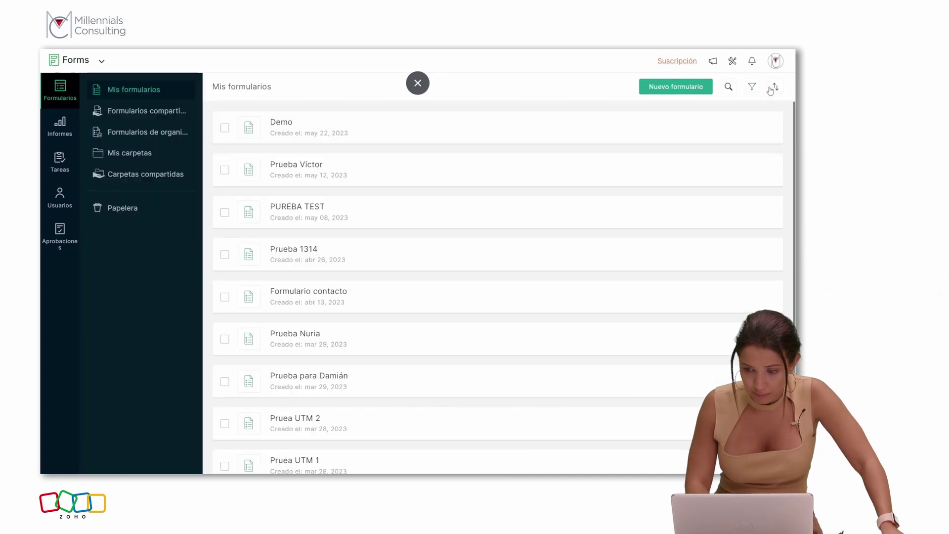
# Revisit the reports and tasks sections and return to the list of own forms
pyautogui.click(73, 131)
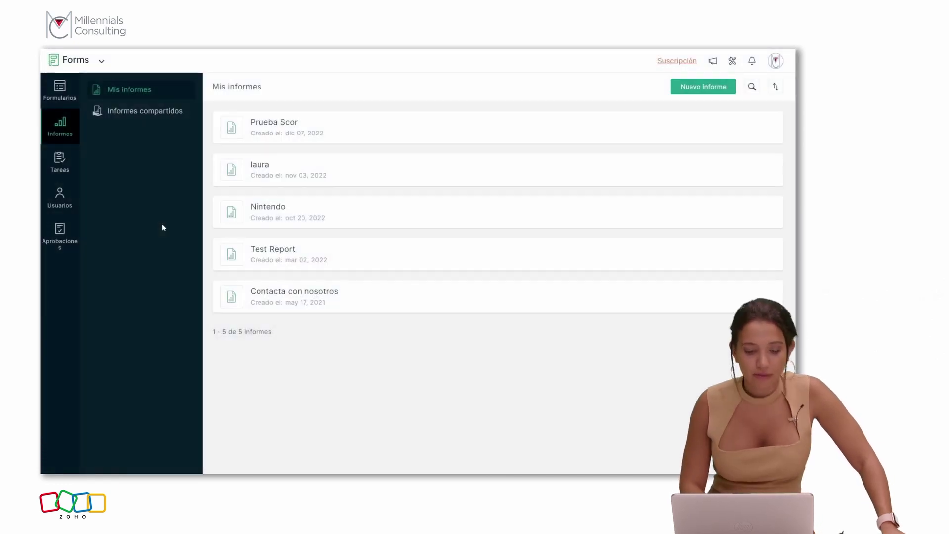
pyautogui.click(47, 167)
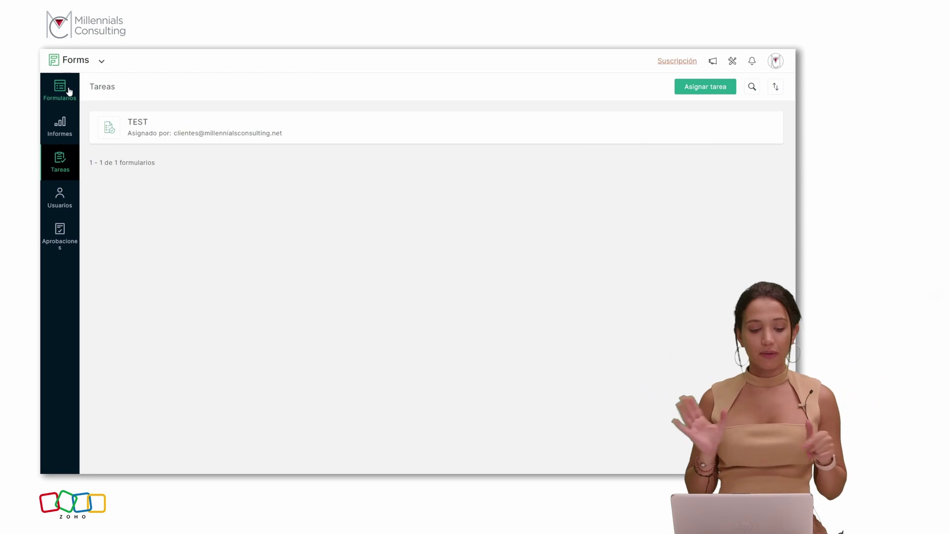
pyautogui.click(69, 91)
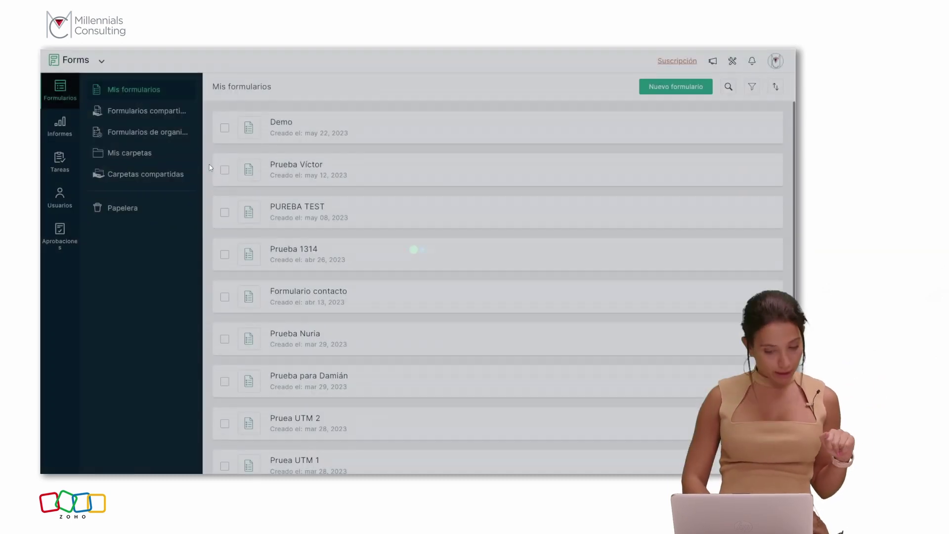